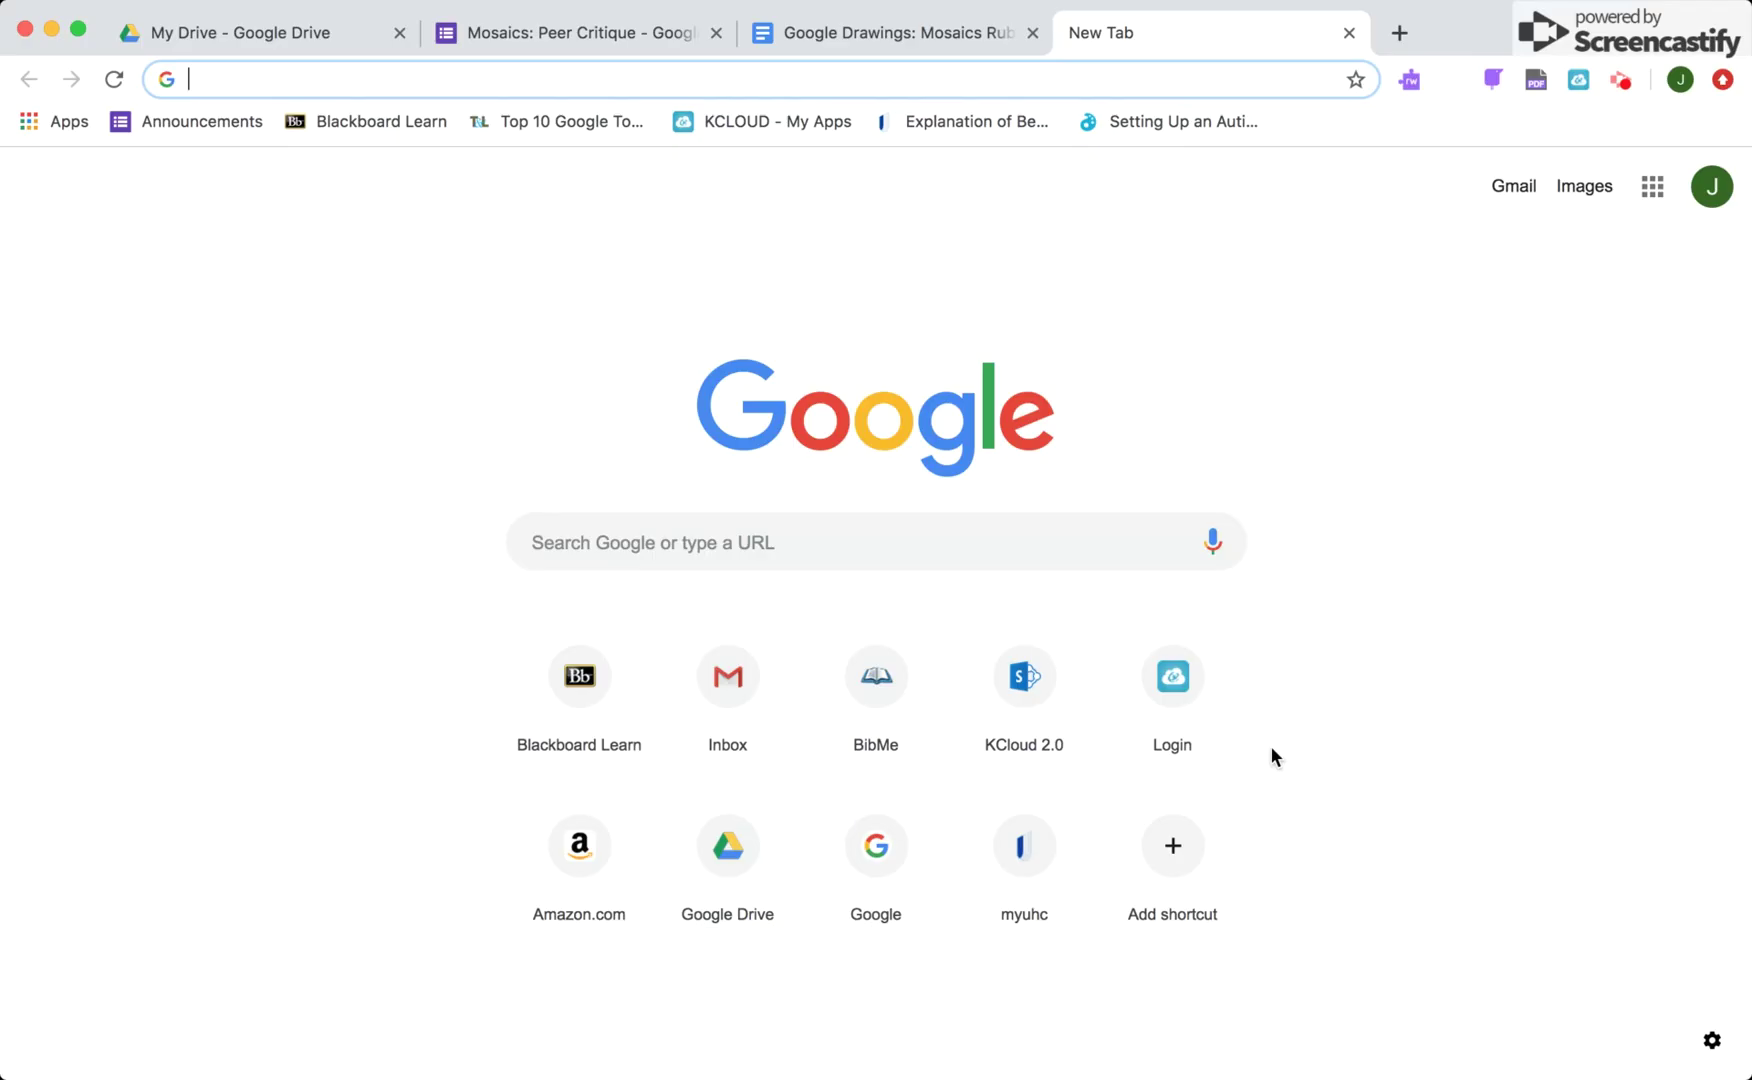
Step: Open Google Drive's My Drive from the Google apps grid in the new tab
{"action": "left_click", "coordinate": [1651, 210]}
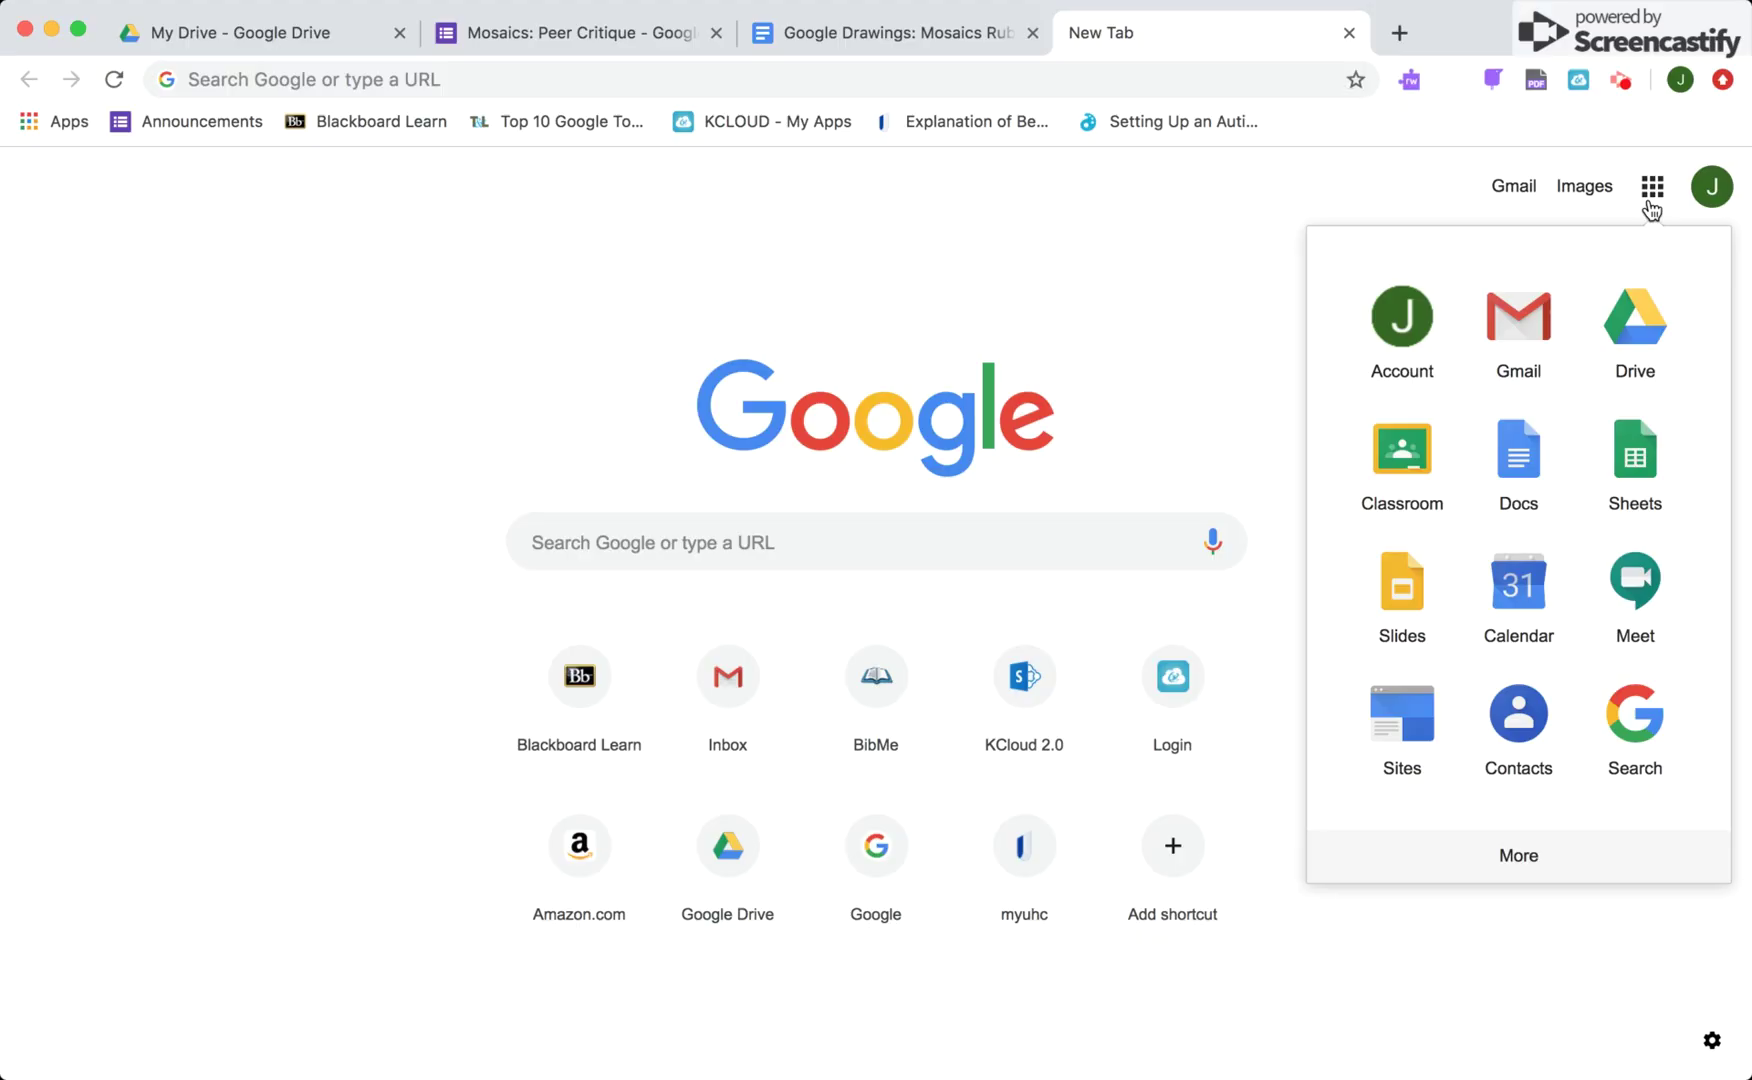
{"action": "left_click", "coordinate": [1640, 316]}
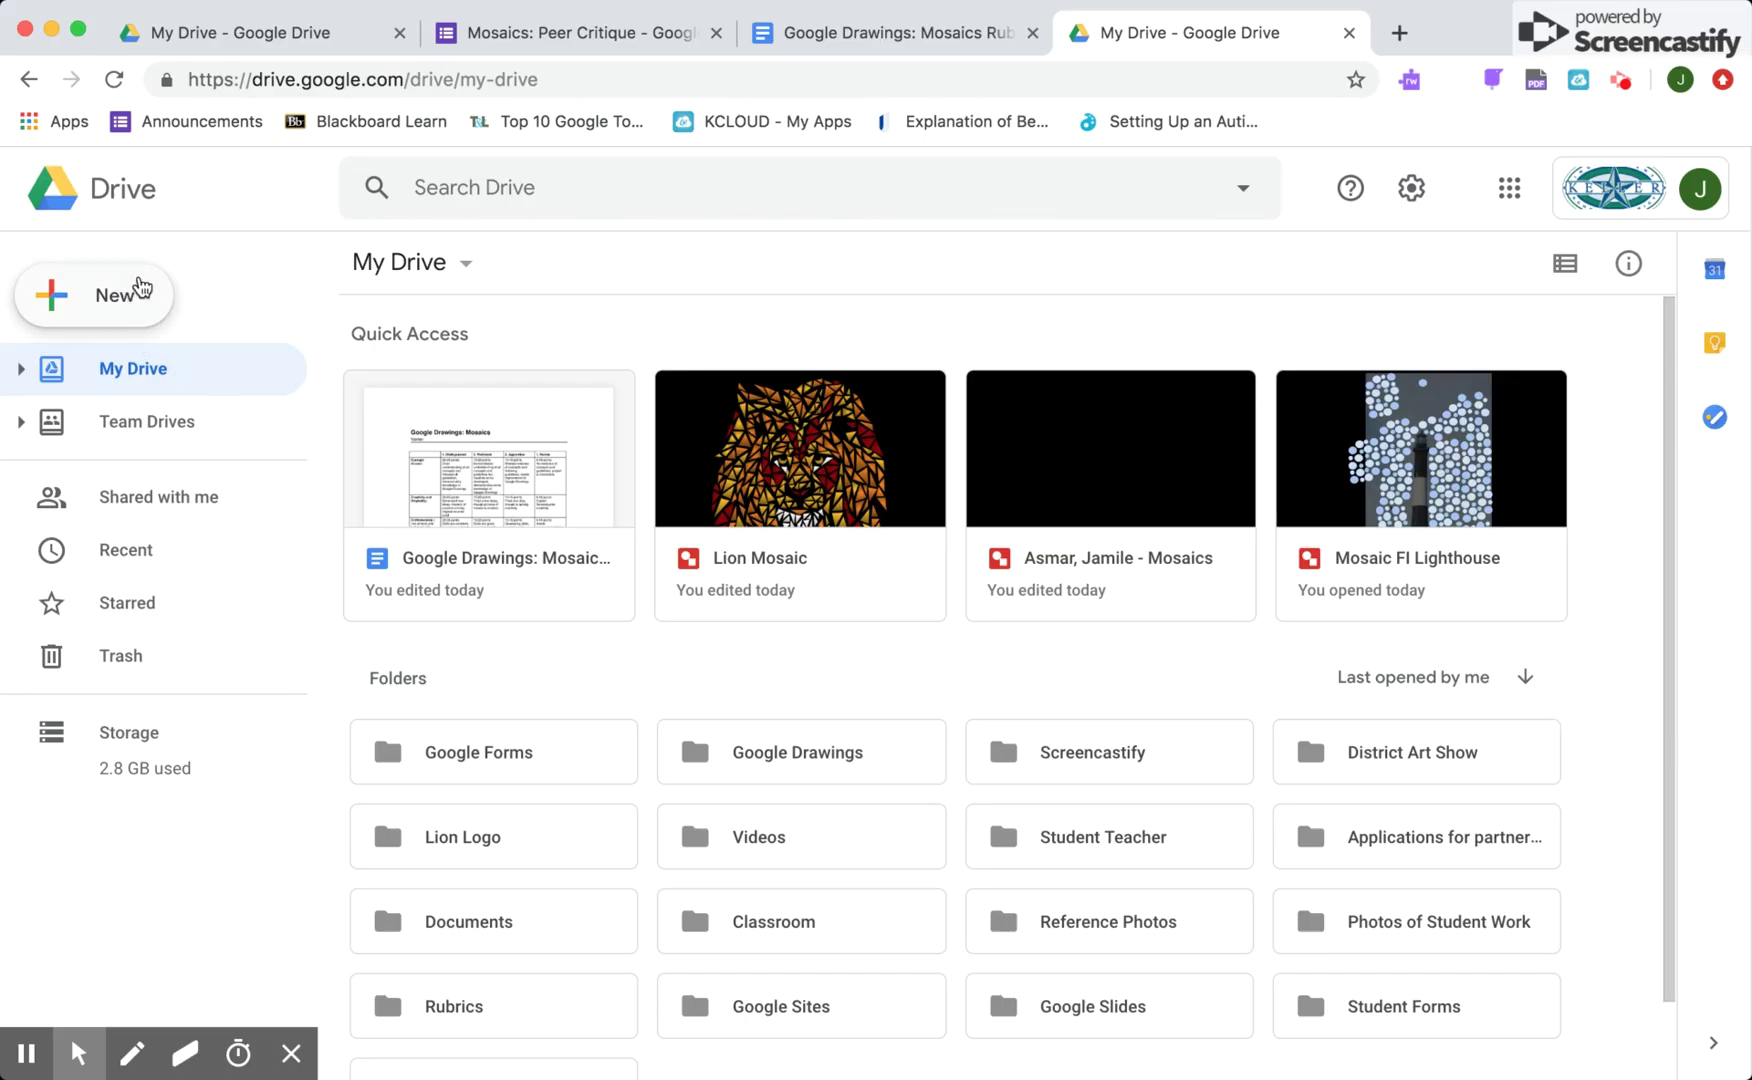
Step: Create a new blank Google Drawing from Drive's New > More menu
{"action": "left_click", "coordinate": [141, 285]}
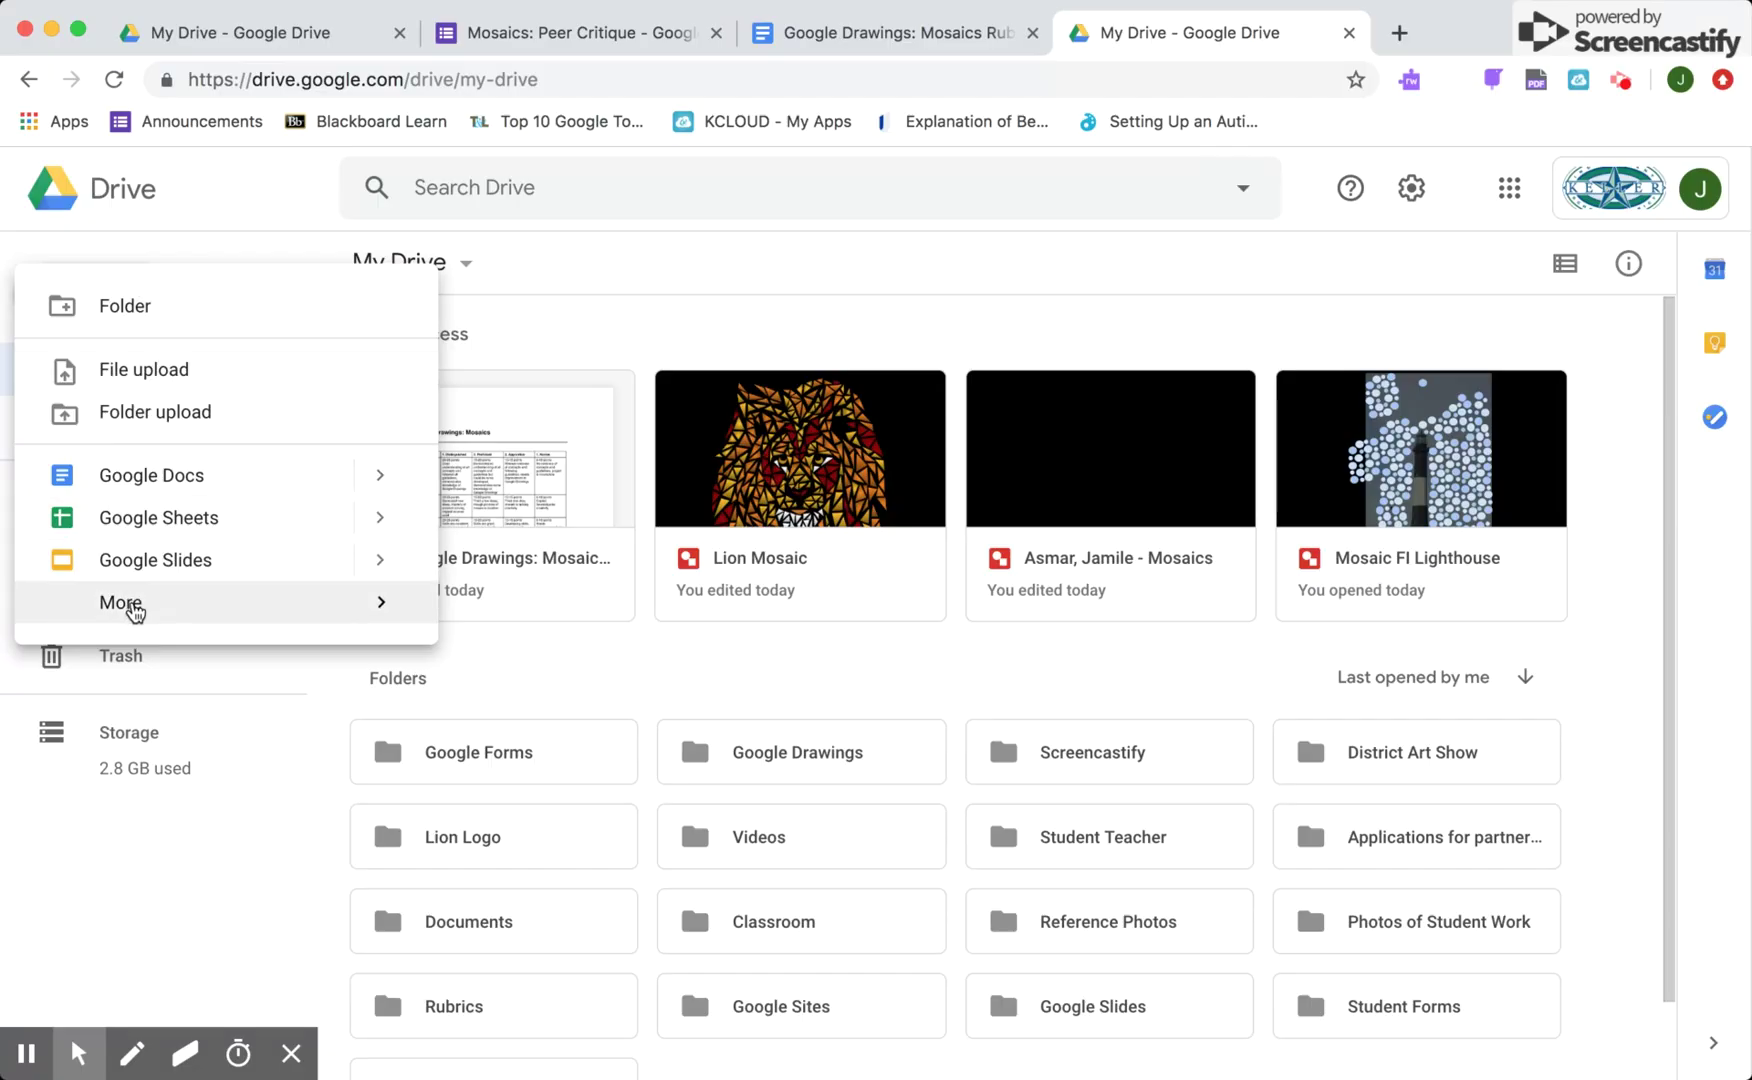
{"action": "mouse_move", "coordinate": [120, 602]}
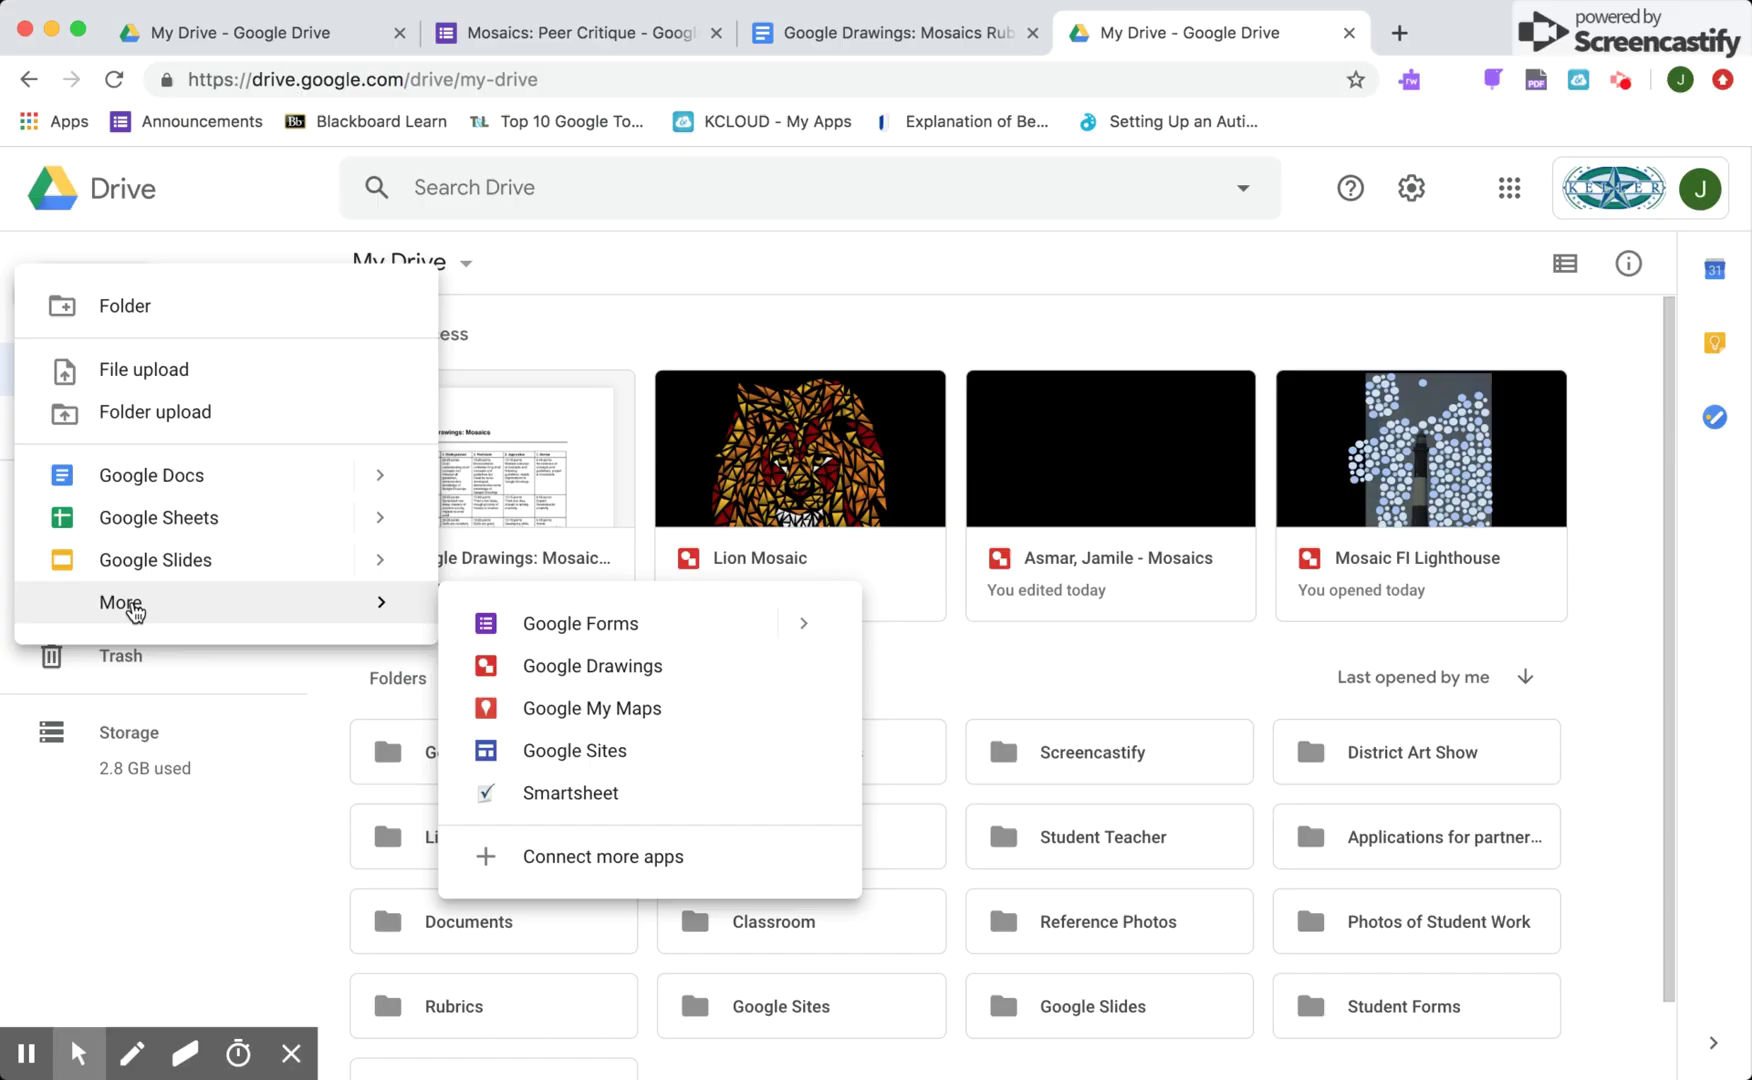
{"action": "left_click", "coordinate": [527, 330]}
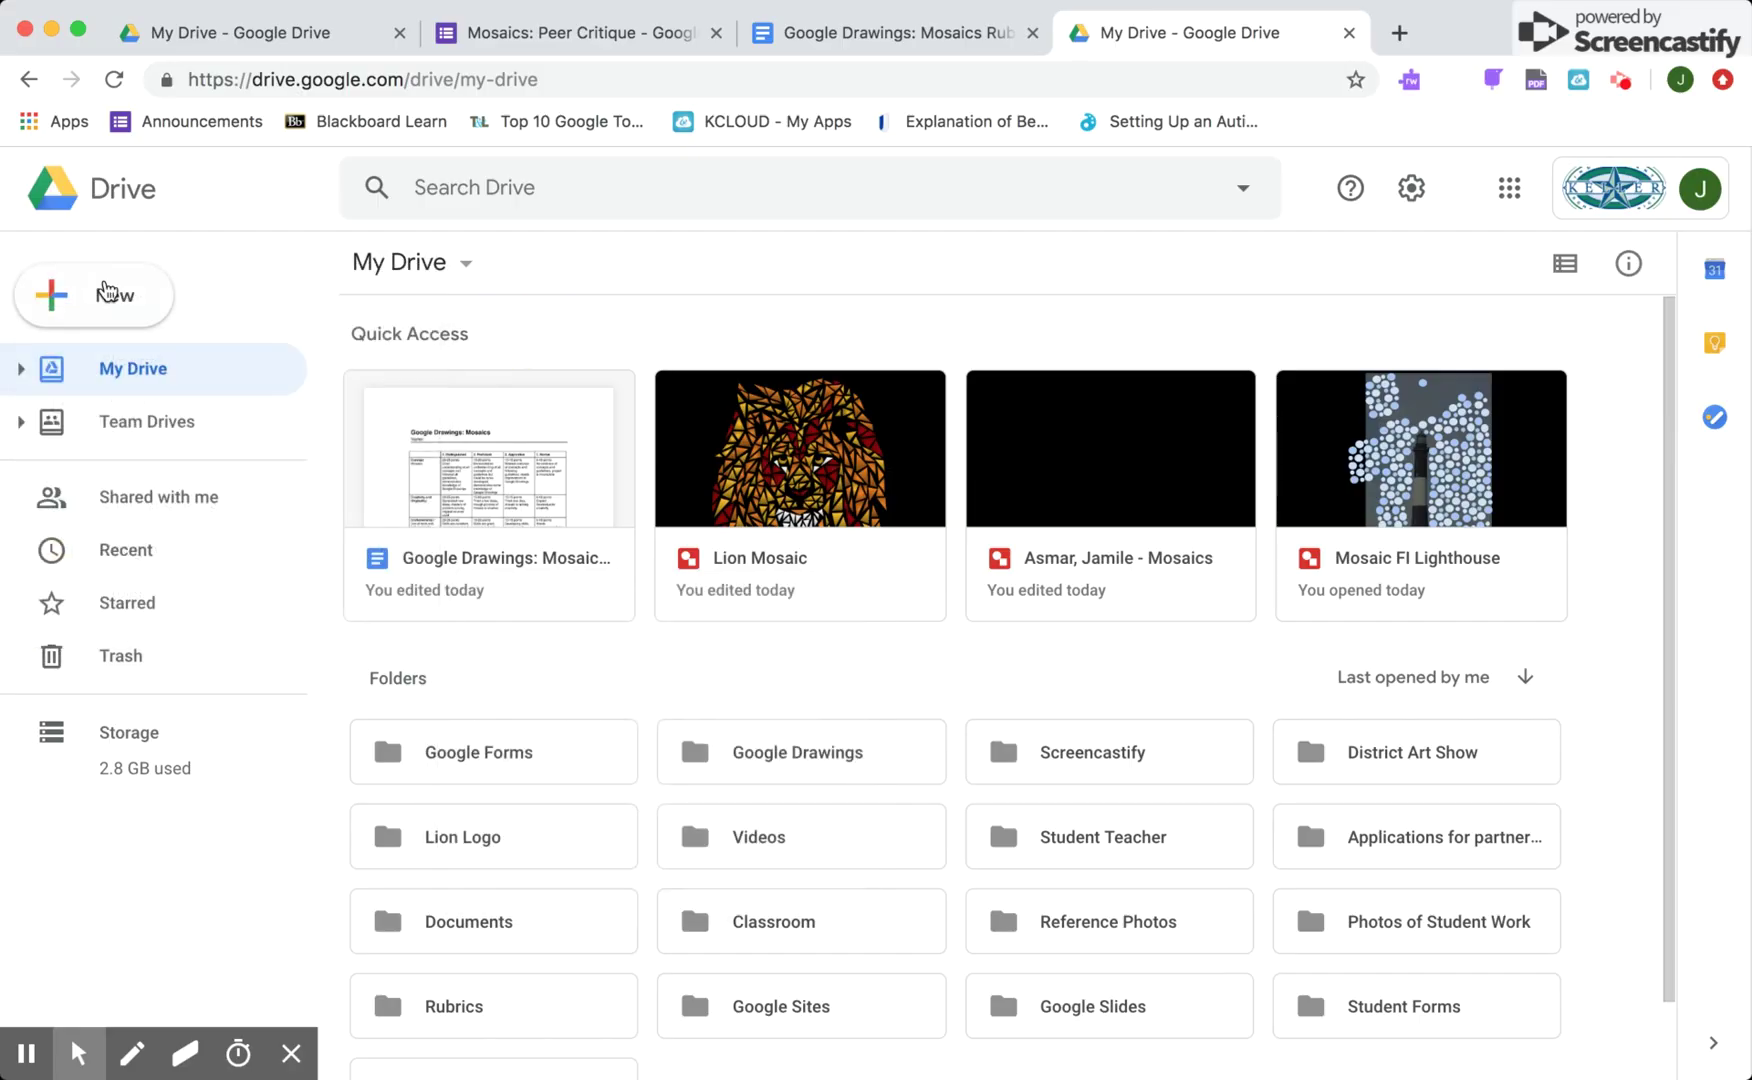
{"action": "left_click", "coordinate": [105, 292]}
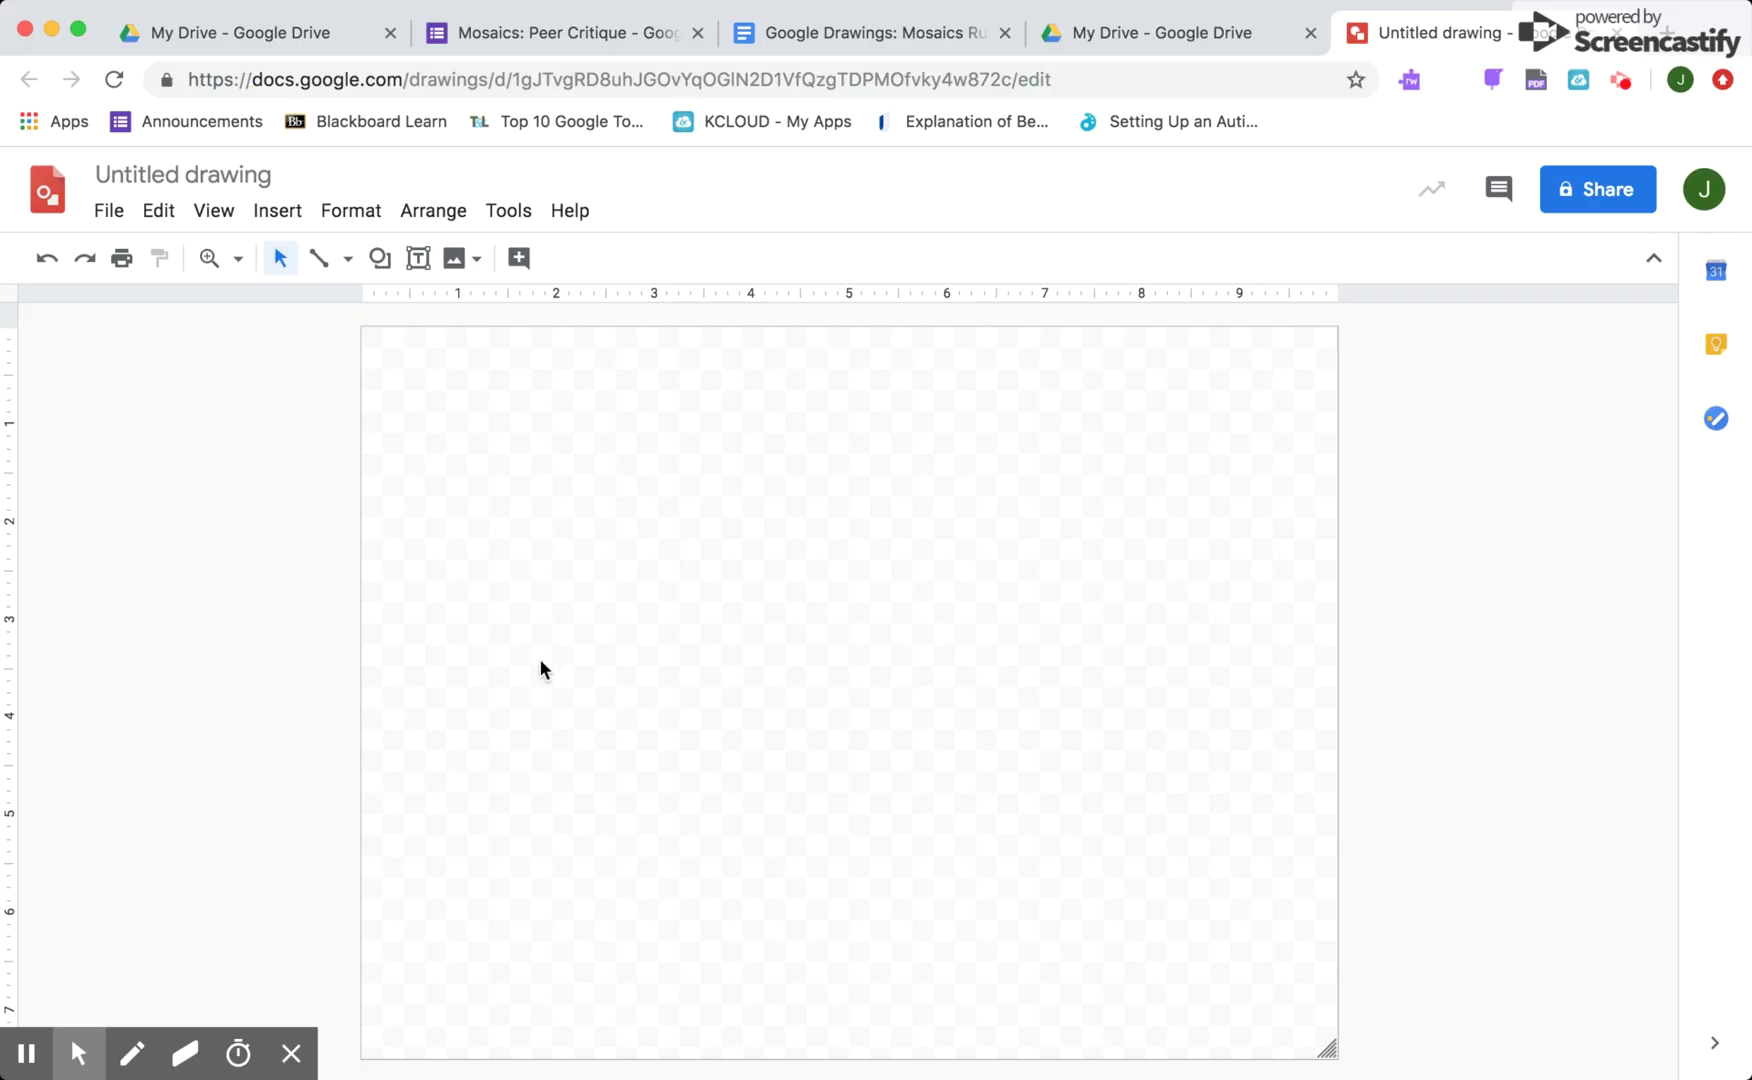
{"action": "left_click", "coordinate": [262, 174]}
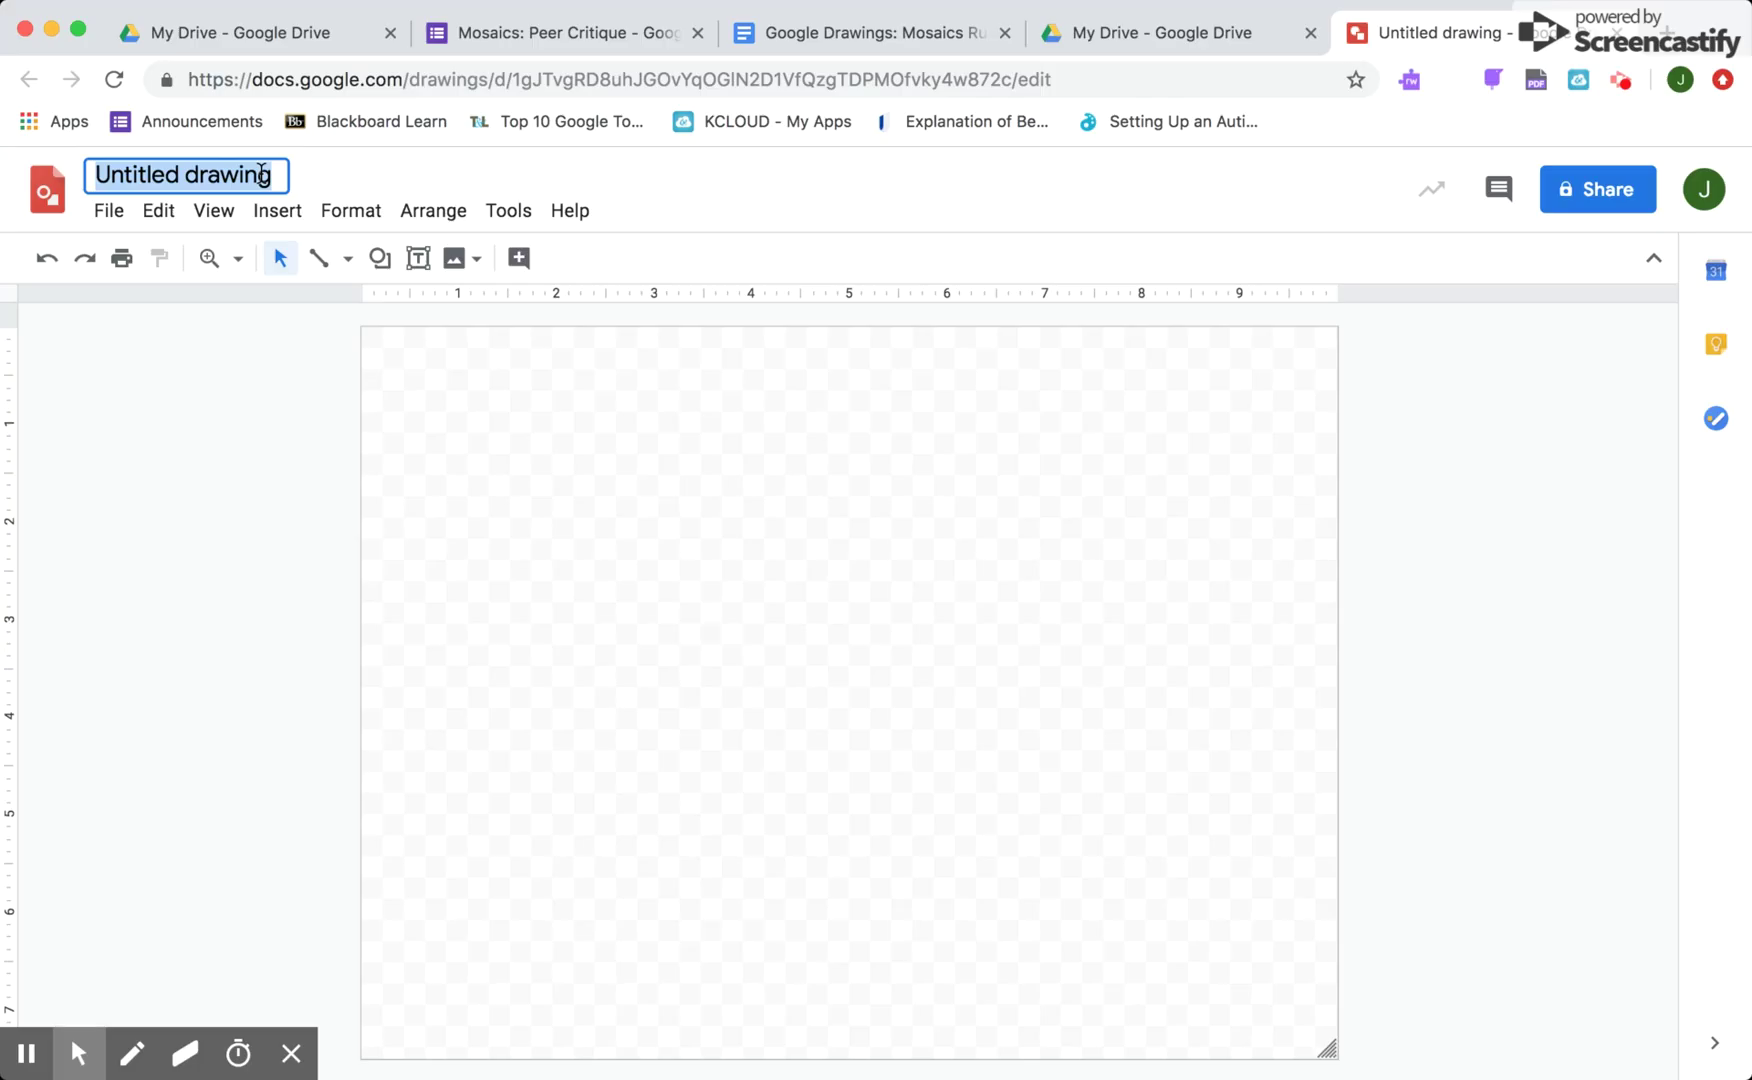
{"action": "type", "text": "As"}
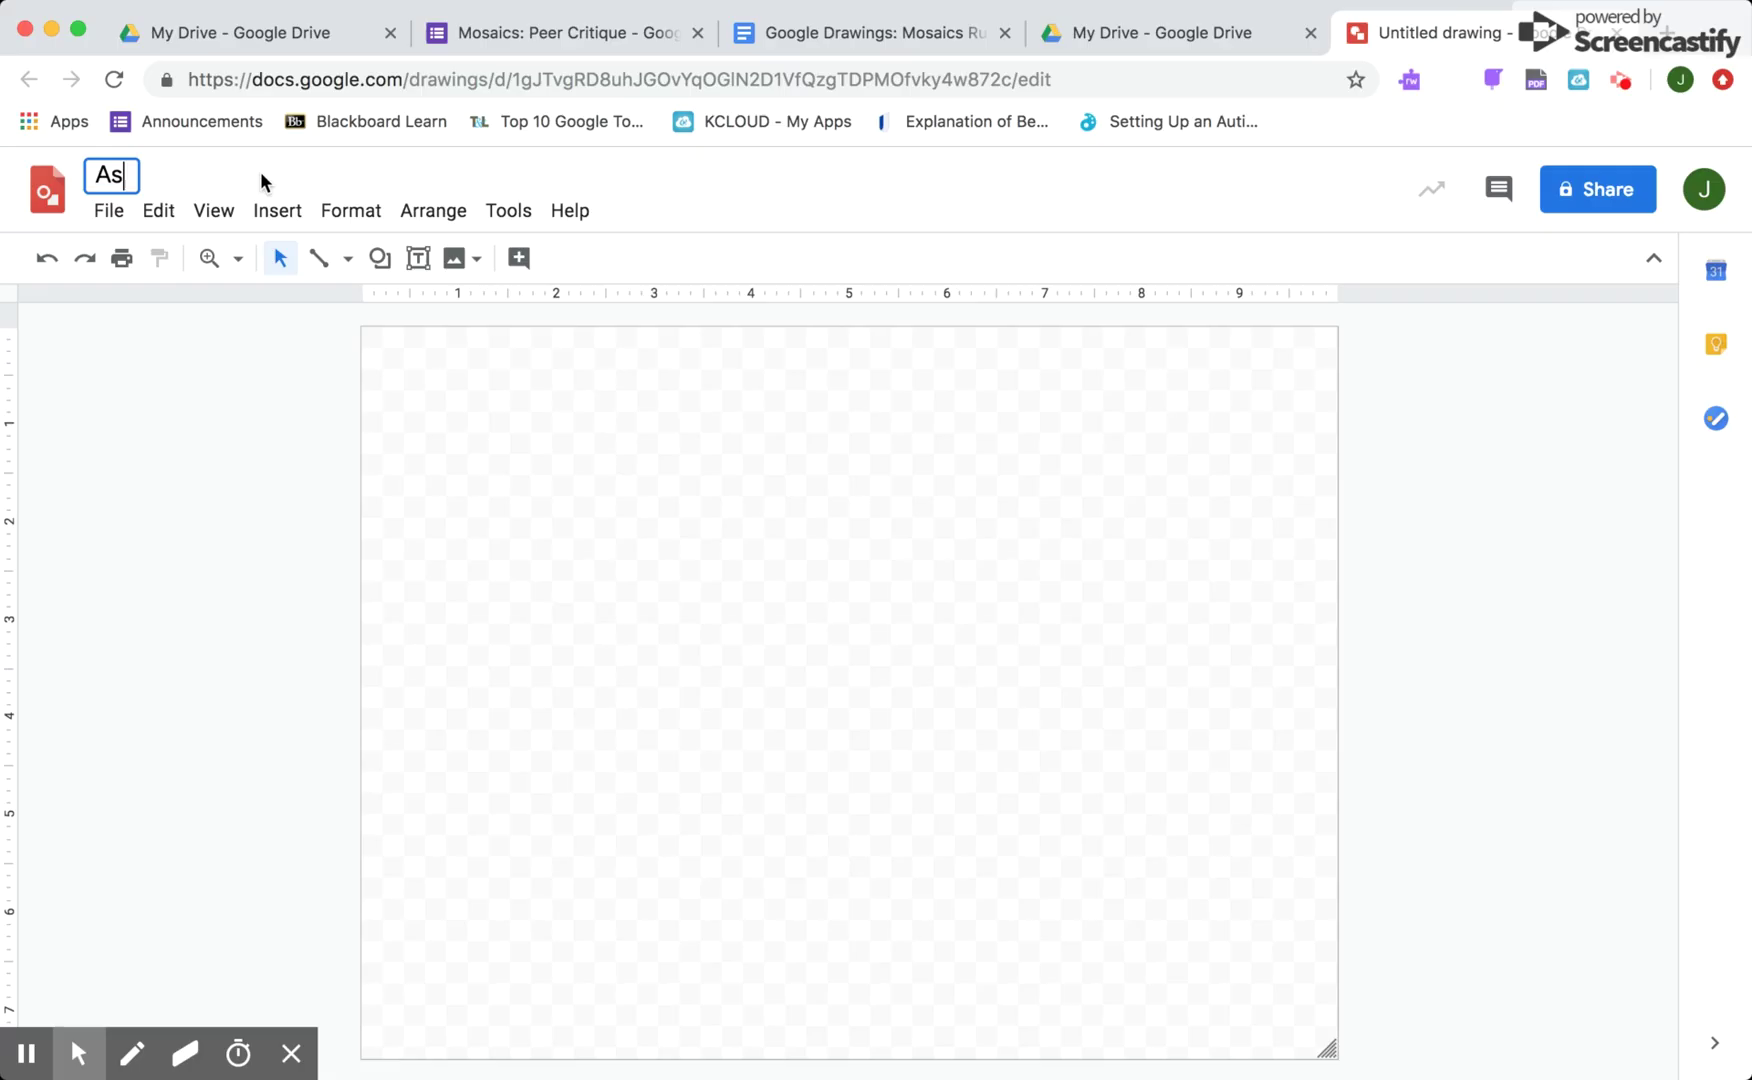
{"action": "type", "text": "mar, Jamil"}
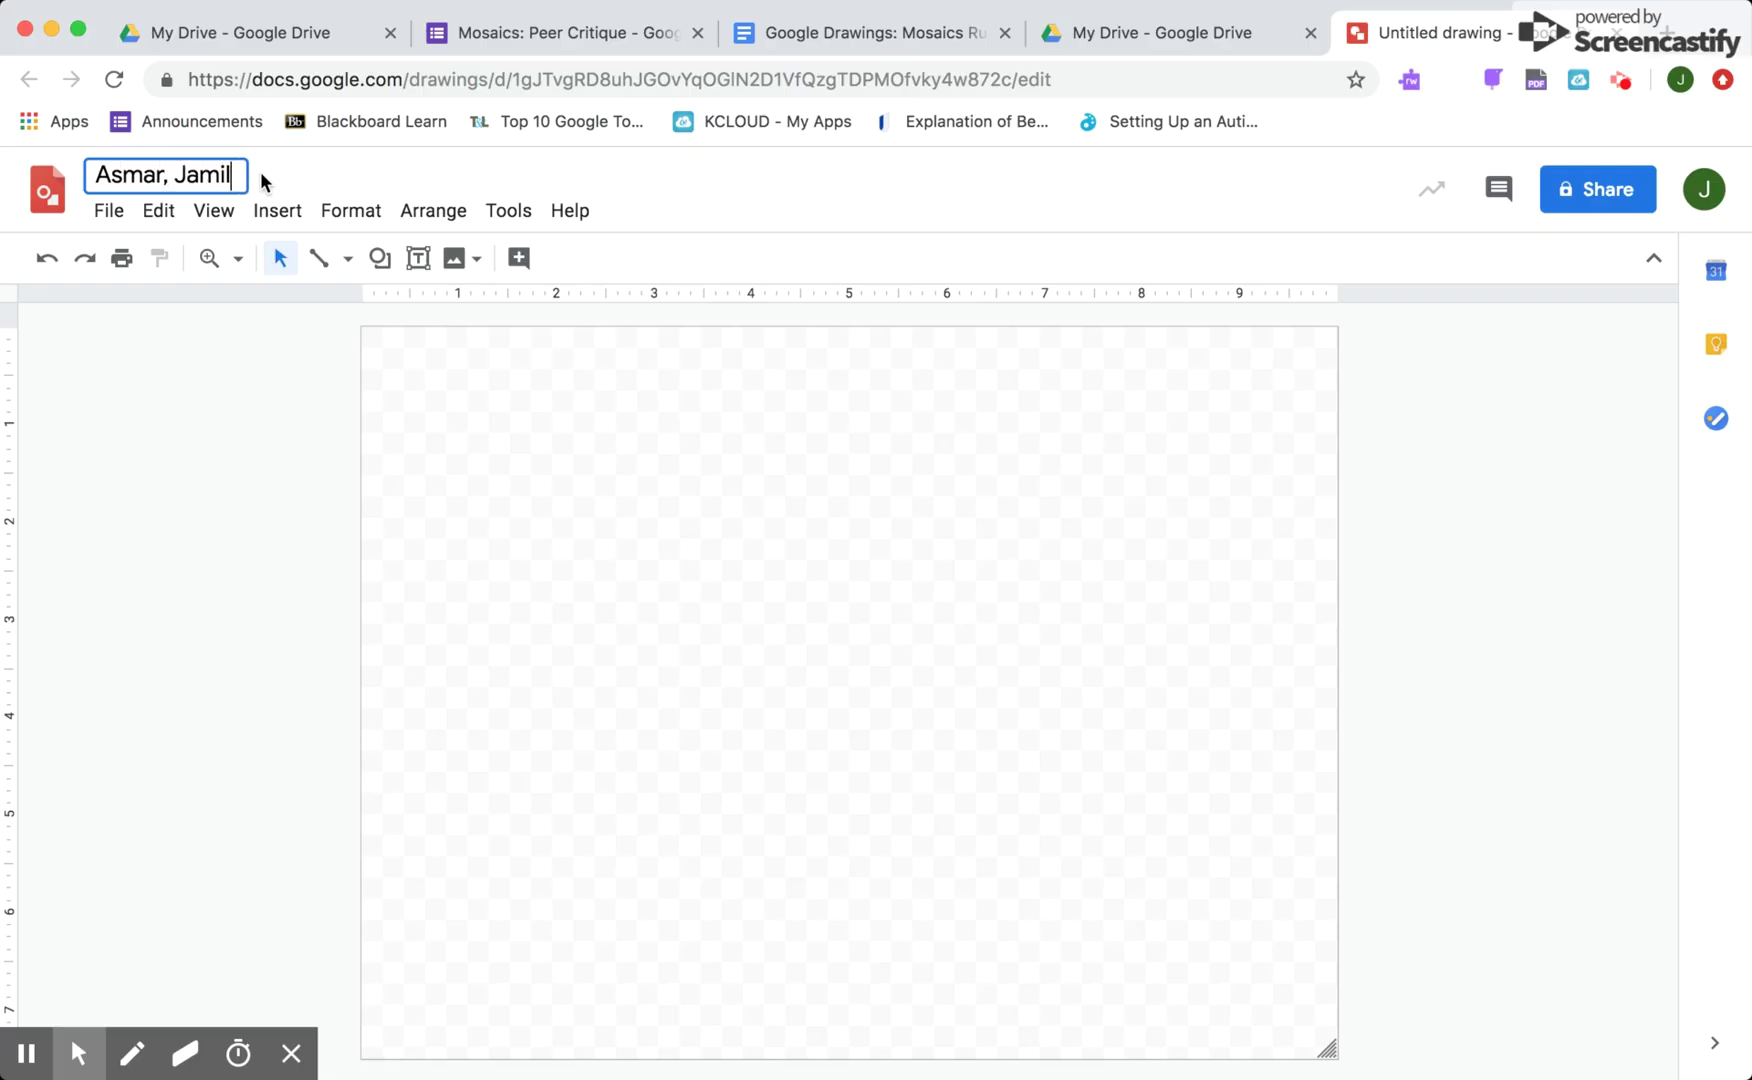
{"action": "type", "text": "e"}
{"action": "type", "text": " -"}
{"action": "type", "text": "Mosa"}
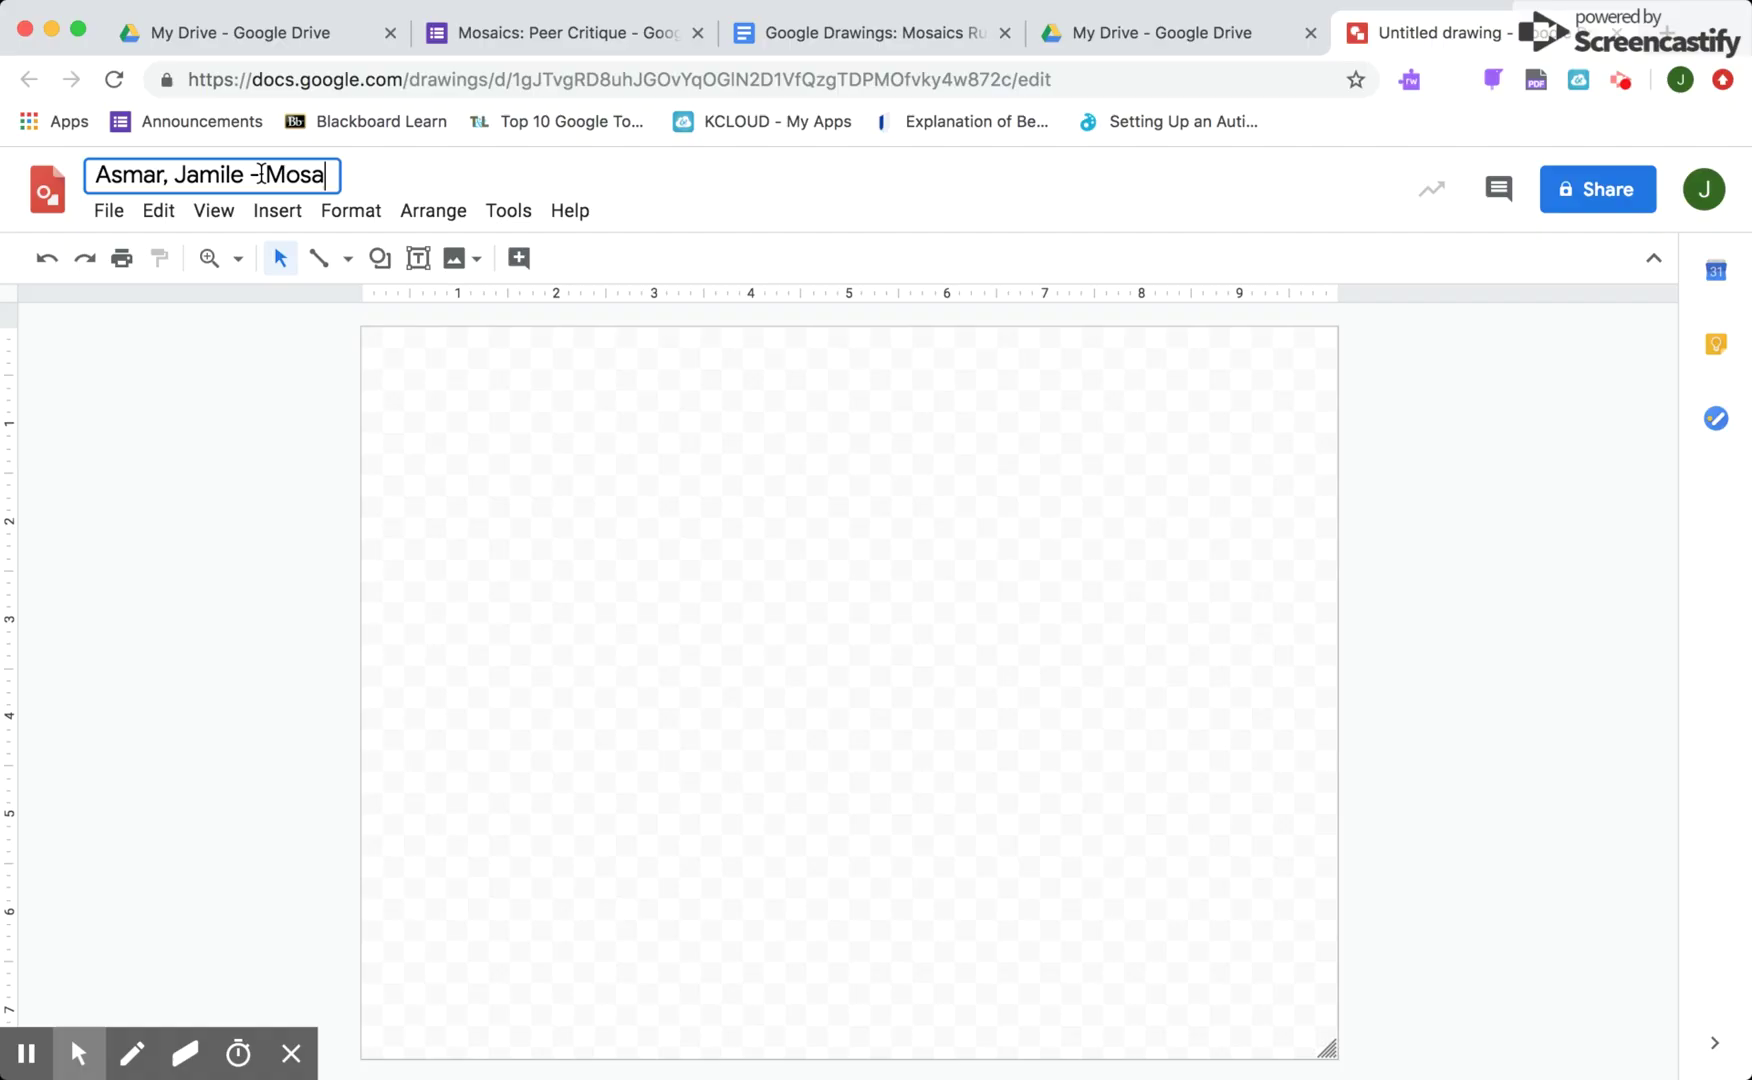
{"action": "type", "text": "ics"}
Step: Select the IMG_9762 red ART letters photo via Insert > Image > Drive
{"action": "left_click", "coordinate": [277, 211]}
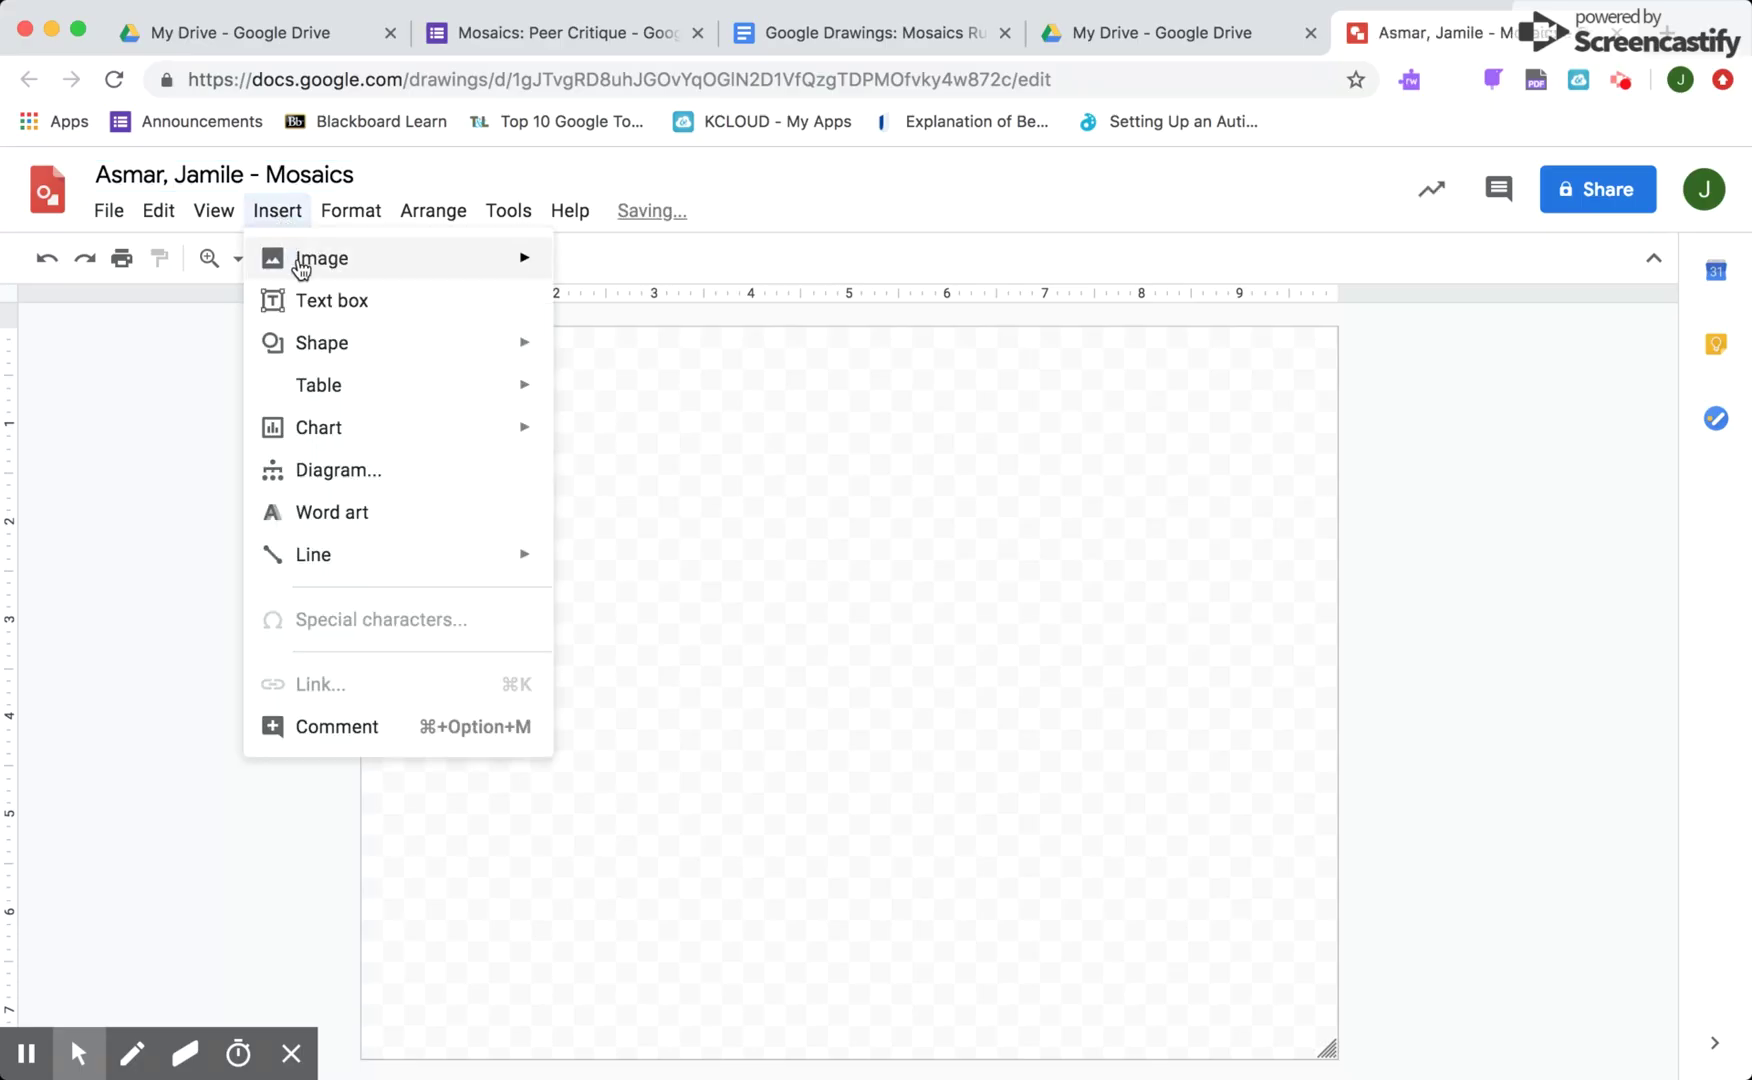
{"action": "mouse_move", "coordinate": [322, 257]}
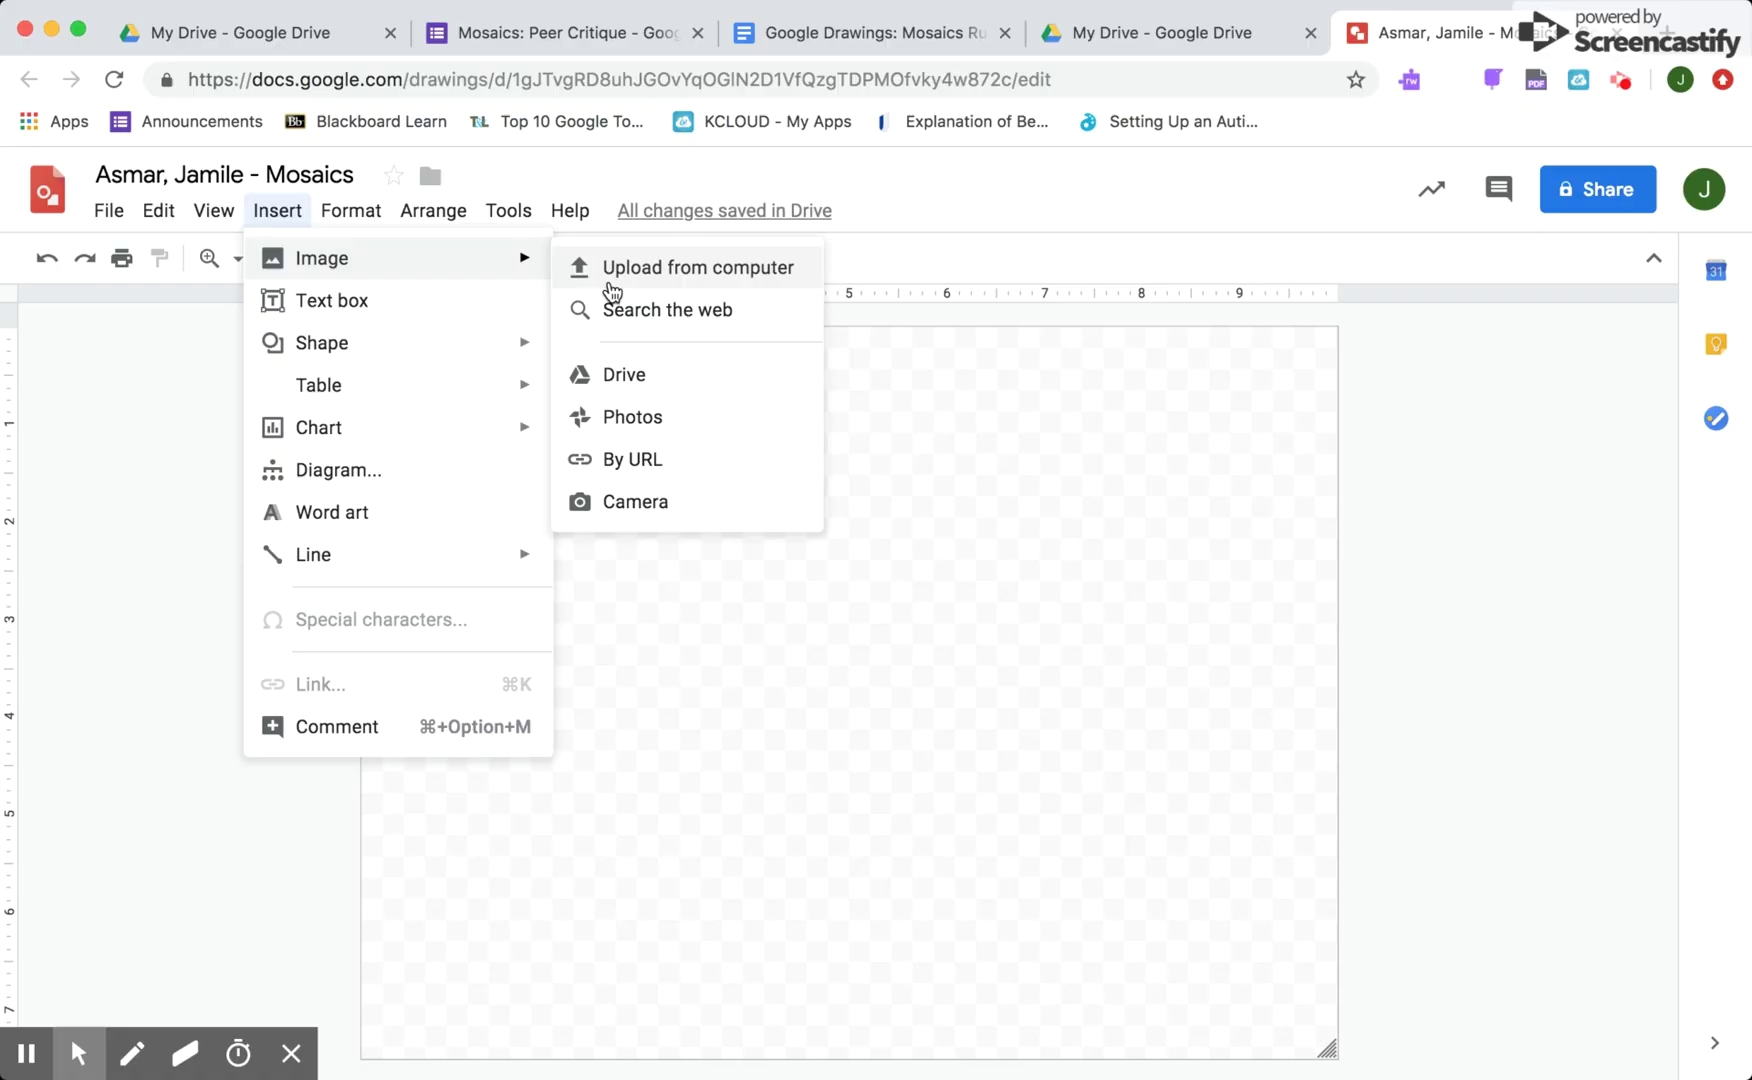
{"action": "left_click", "coordinate": [620, 376]}
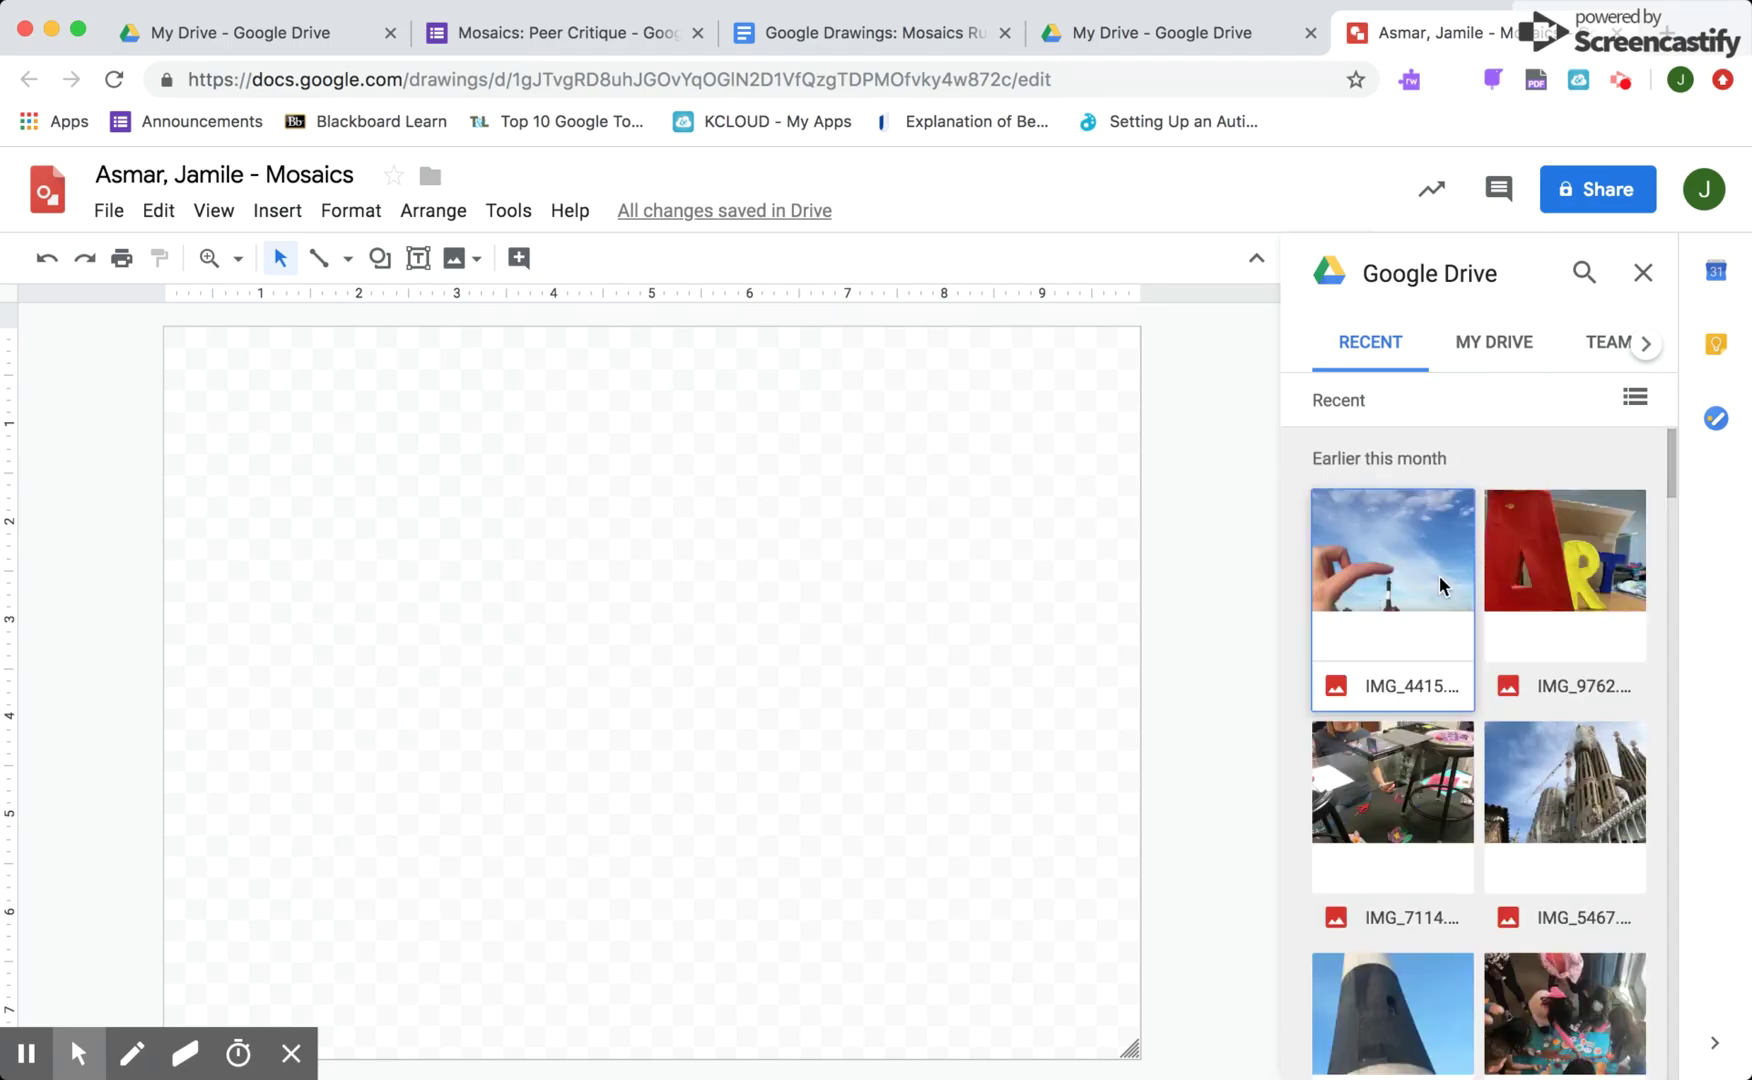
{"action": "left_click", "coordinate": [1567, 575]}
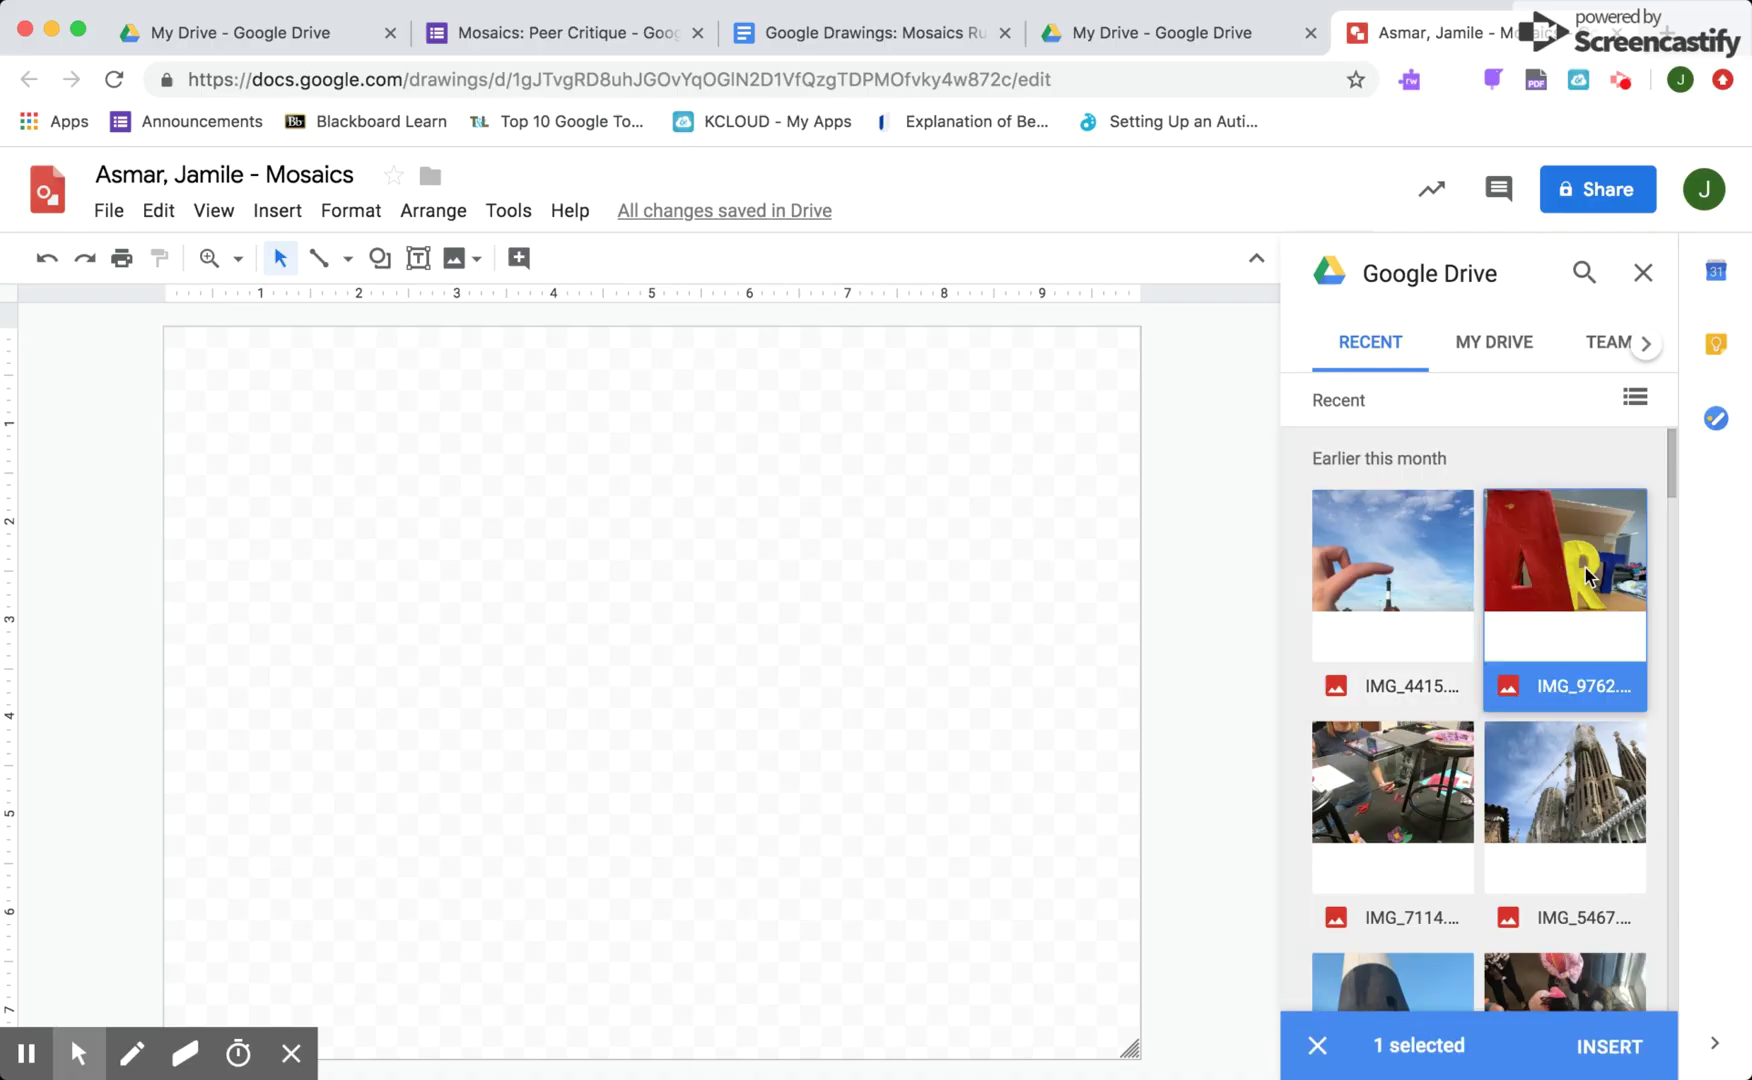
Step: Drag the IMG_9762 ART letters photo onto the canvas so it fills the page
{"action": "left_click_drag", "start_coordinate": [1587, 575], "coordinate": [460, 486]}
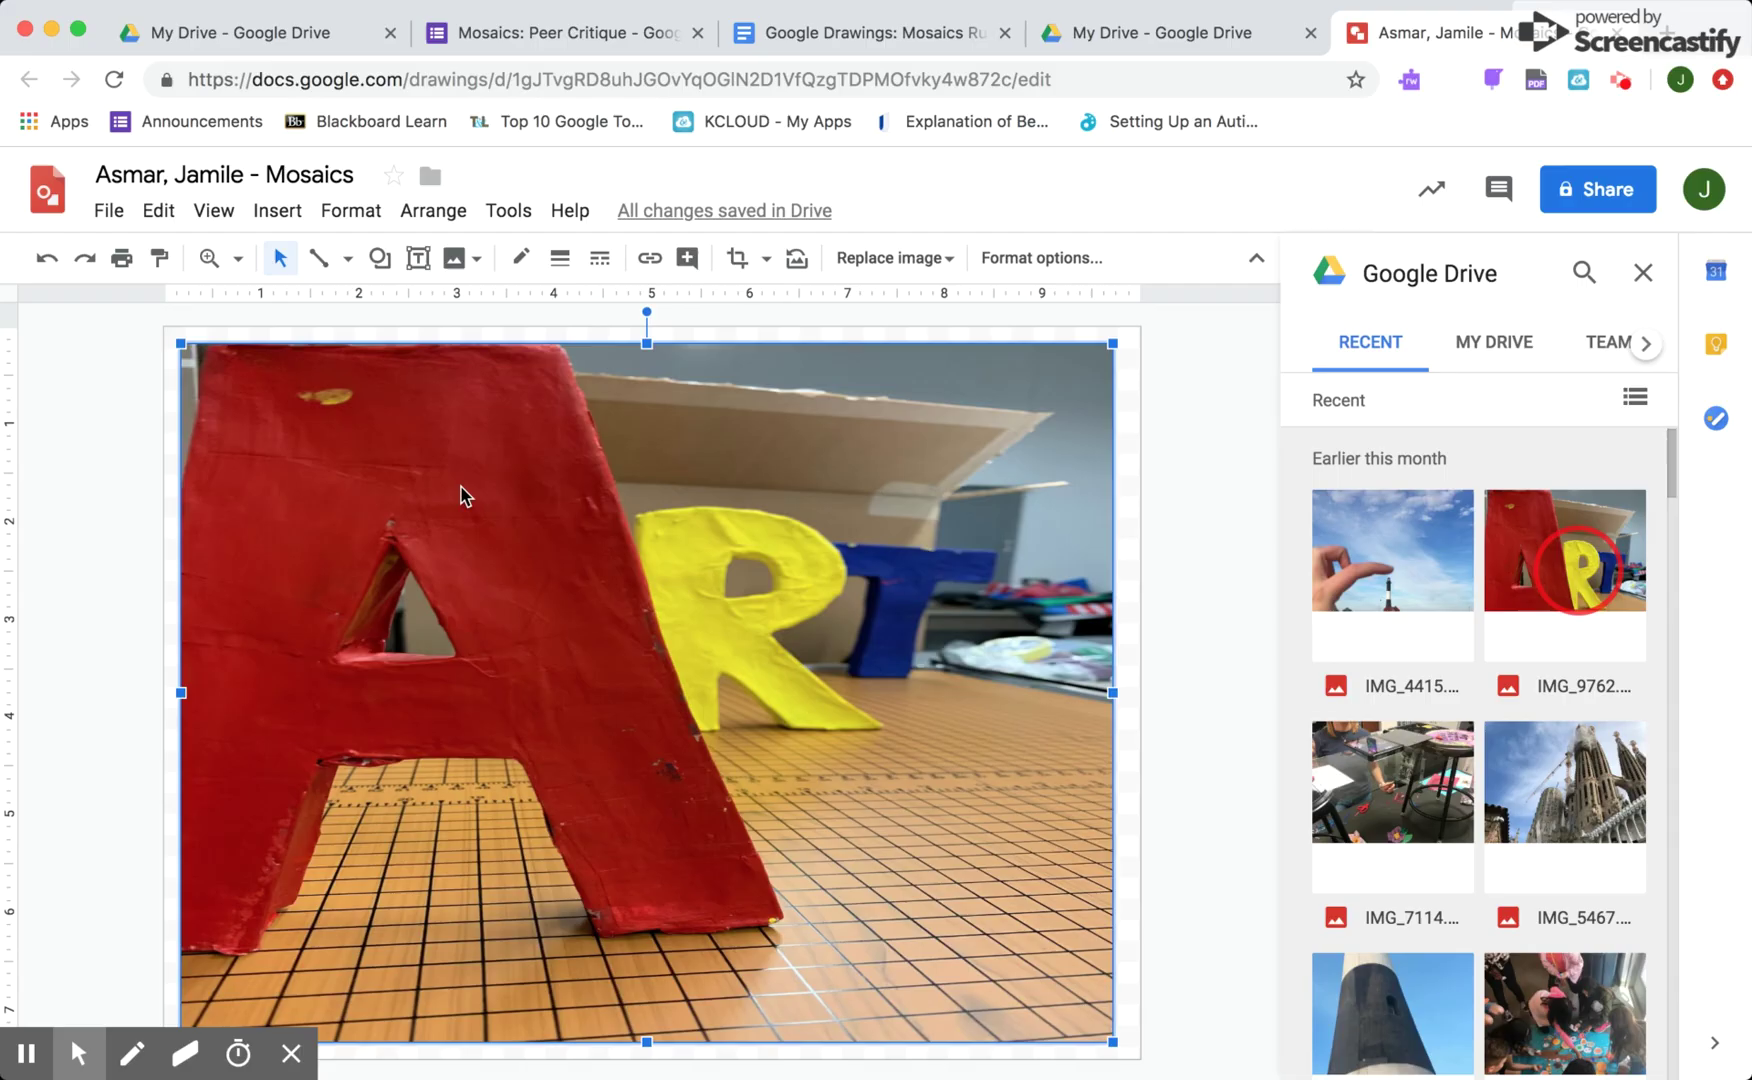
{"action": "left_click", "coordinate": [428, 613]}
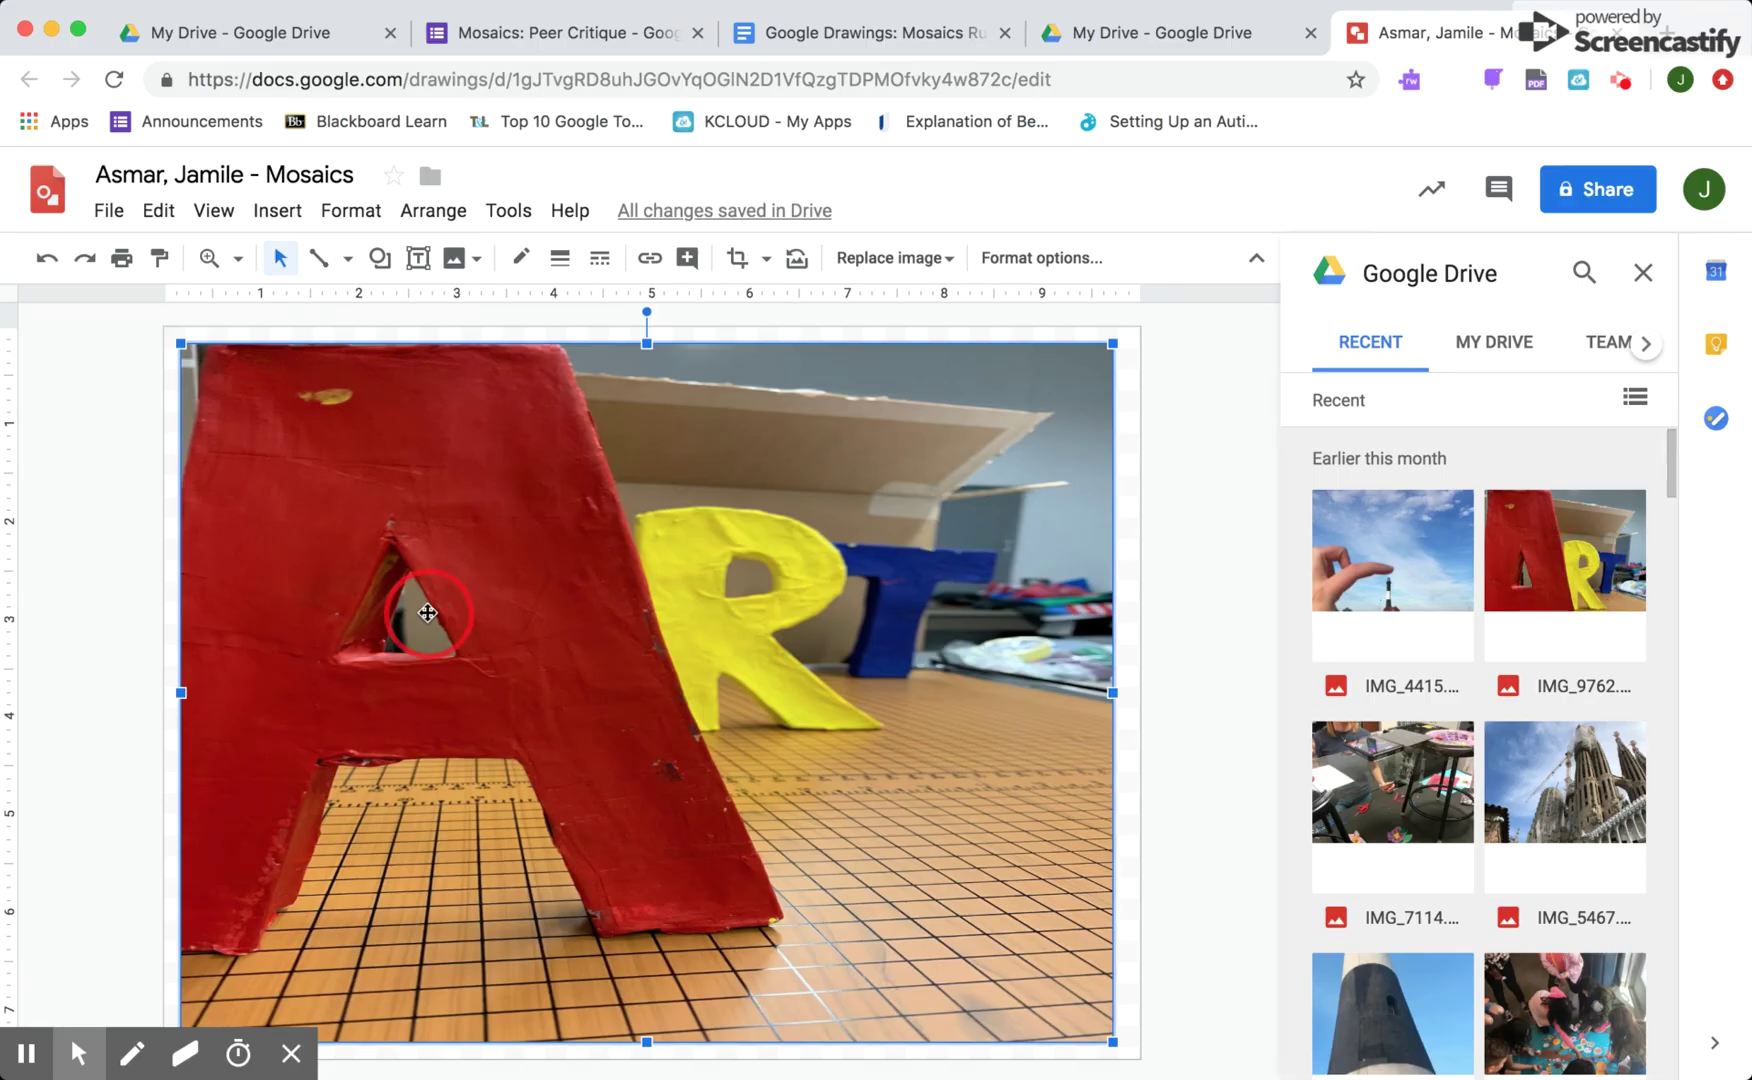